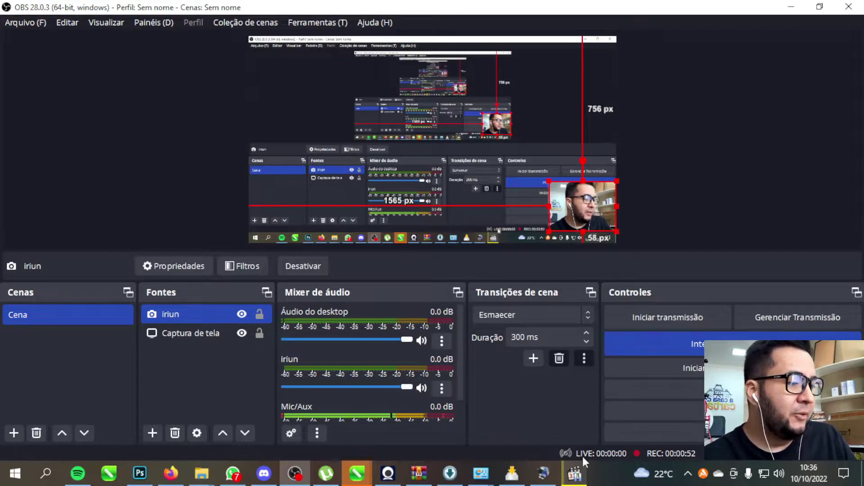
# - Bring up the WF-C5790 printer installer and continue past the test page without printing it
pyautogui.click(540, 475)
pyautogui.click(513, 474)
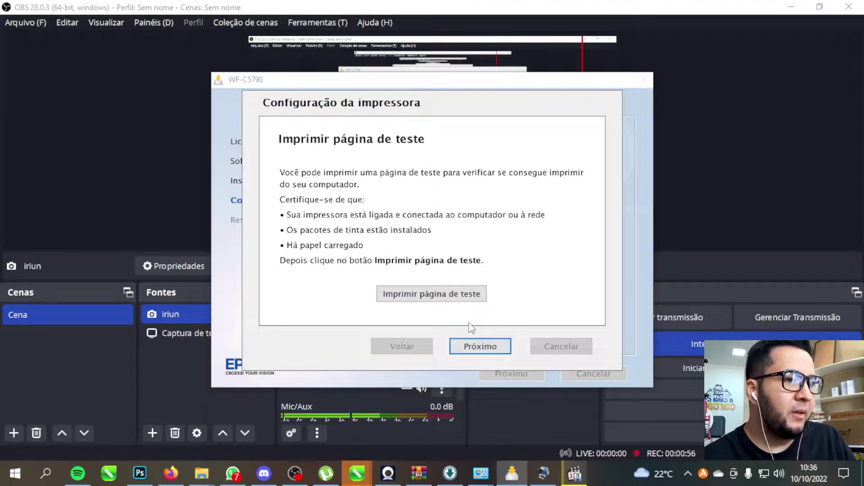
pyautogui.click(482, 352)
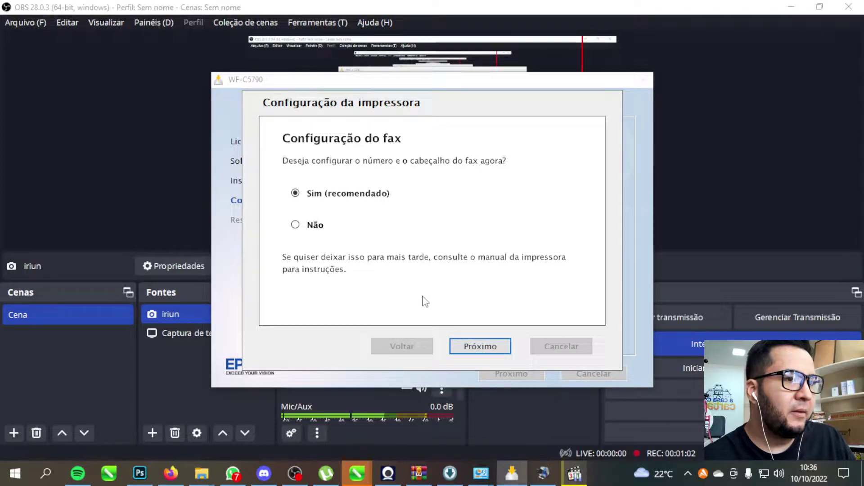
# - Decline both the fax configuration and the firmware update in the printer setup by choosing Não
pyautogui.click(298, 226)
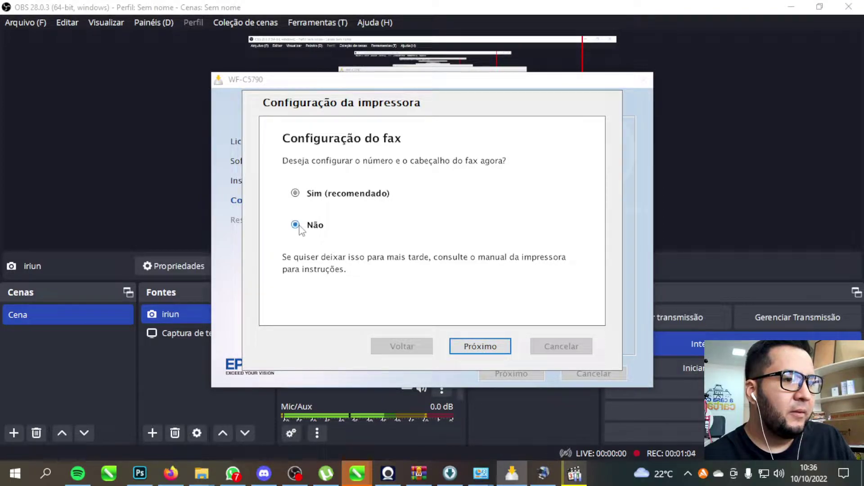
pyautogui.click(468, 345)
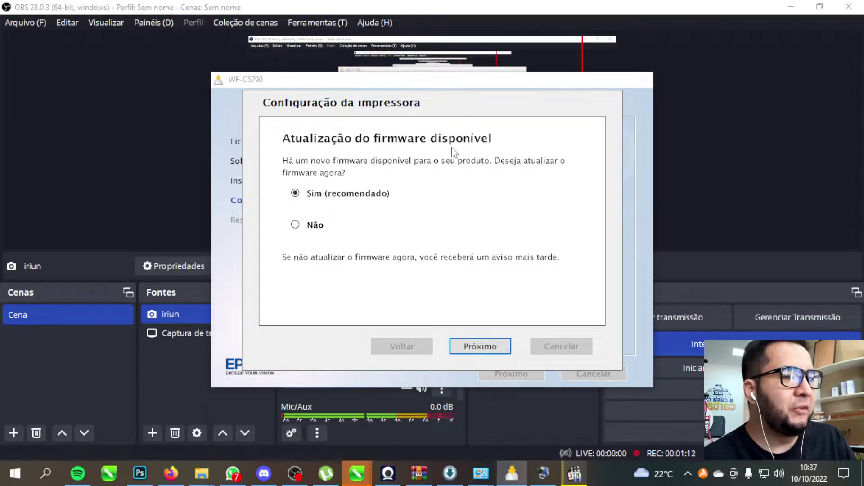
pyautogui.click(304, 227)
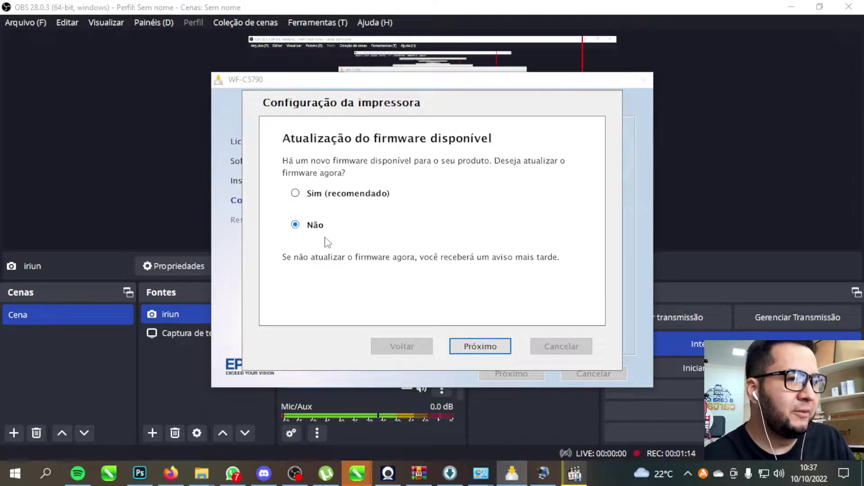
pyautogui.click(494, 351)
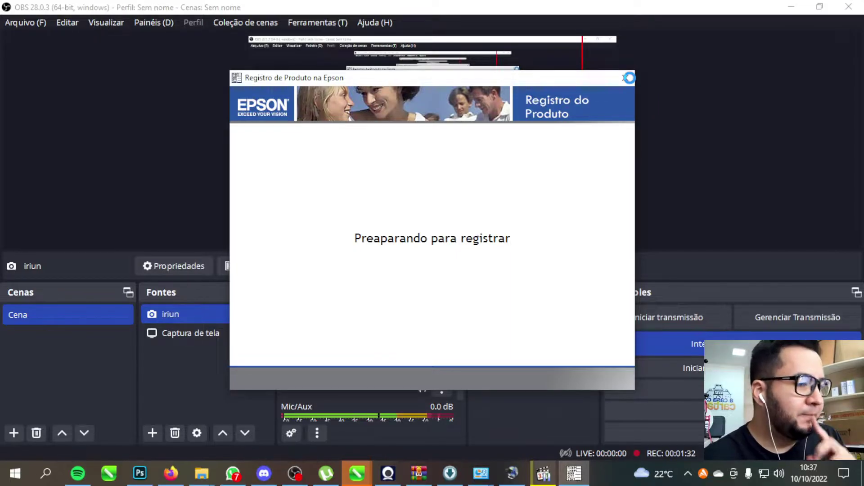
# - Bring up the EPSON WF-C5710 Series software update prompt and decline checking for updates
pyautogui.moveTo(518, 473)
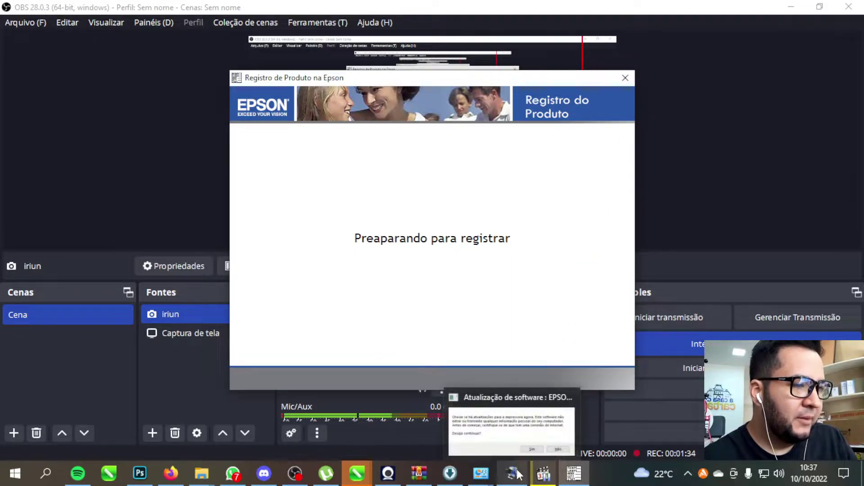
pyautogui.moveTo(516, 451)
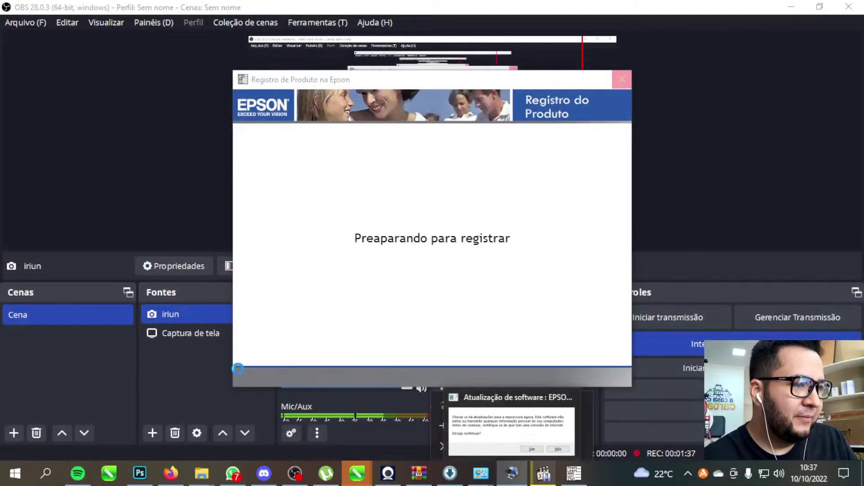
pyautogui.click(209, 363)
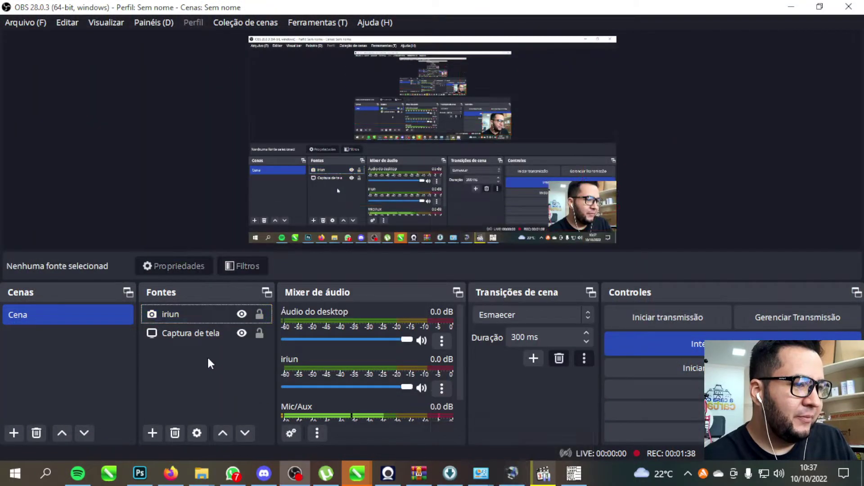
pyautogui.rightClick(512, 474)
pyautogui.click(496, 452)
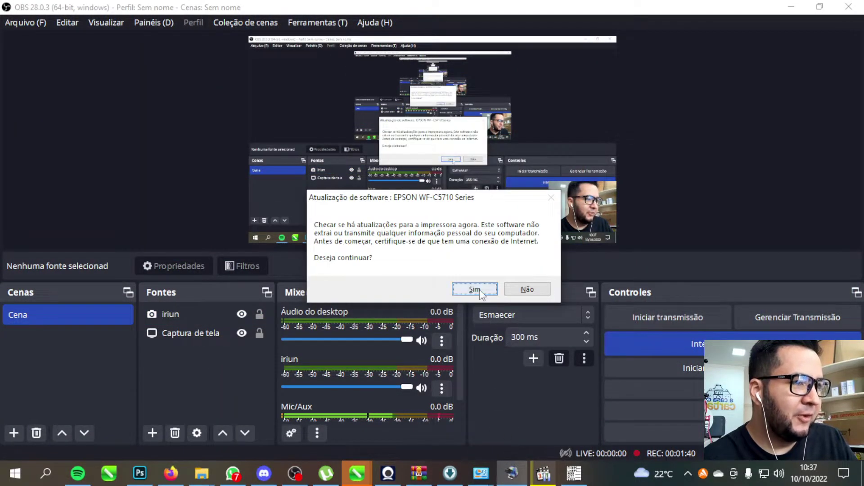
pyautogui.click(518, 290)
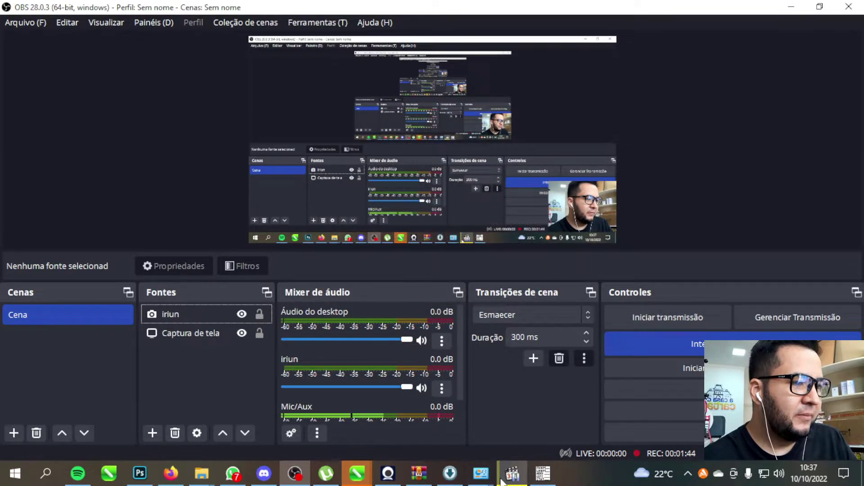
# - Force the unresponsive Epson product registration program to close
pyautogui.rightClick(481, 474)
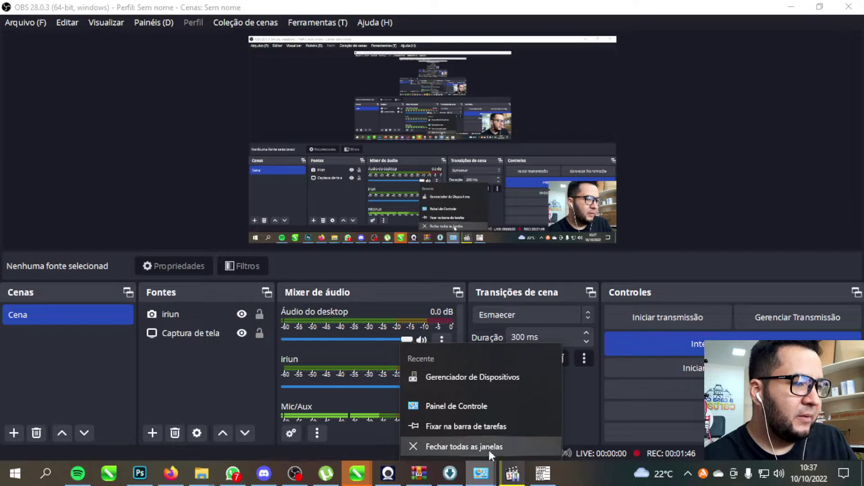
pyautogui.click(519, 475)
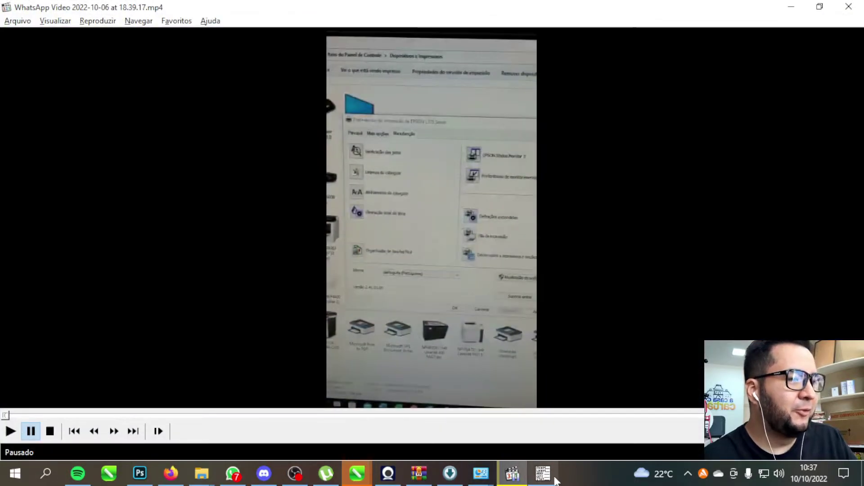
pyautogui.click(545, 474)
pyautogui.rightClick(554, 476)
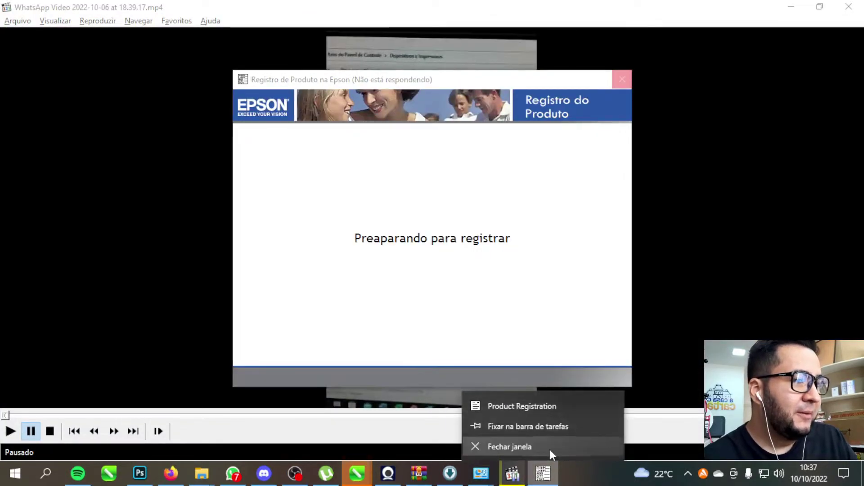
pyautogui.click(550, 450)
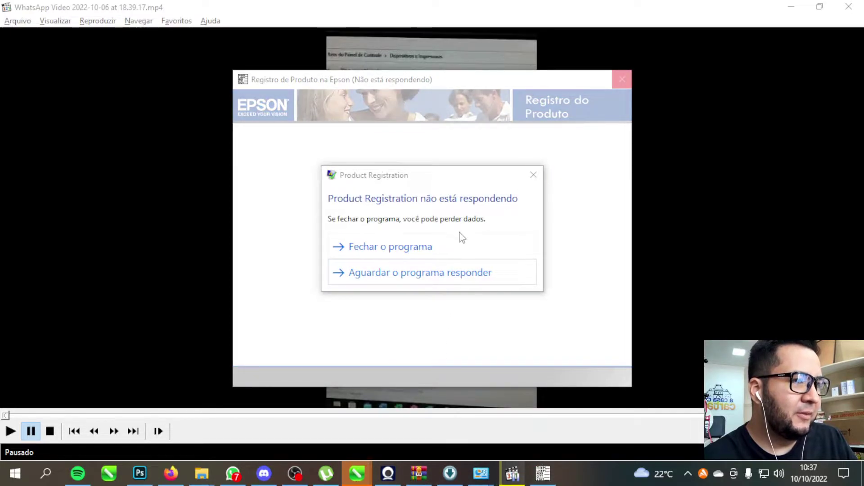
pyautogui.click(439, 246)
pyautogui.click(512, 262)
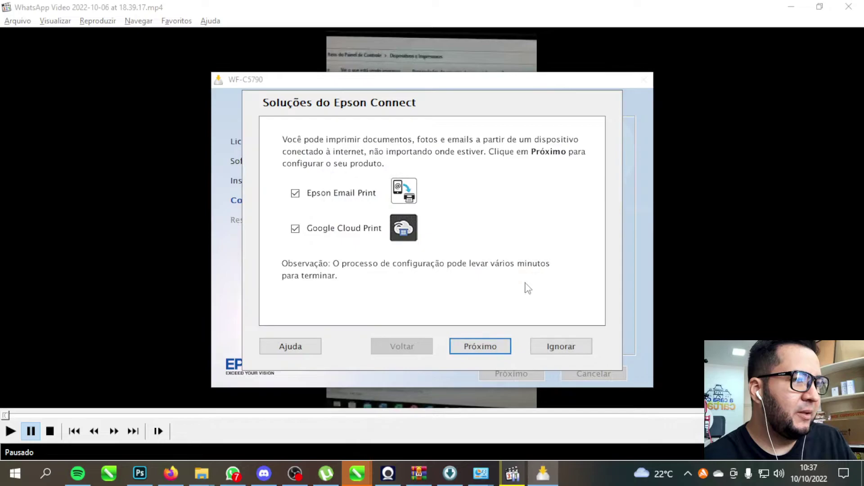
# - Move on from the Epson Connect solutions page and exit the WF-C5790 installer
pyautogui.click(488, 349)
pyautogui.click(579, 375)
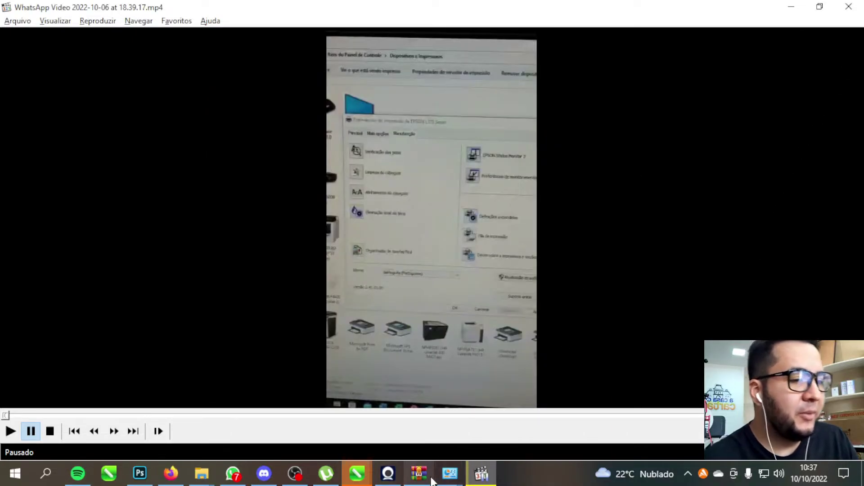
# - Close the WinRAR window holding the cartoon face expressions archive
pyautogui.moveTo(418, 474)
pyautogui.click(404, 454)
pyautogui.rightClick(419, 473)
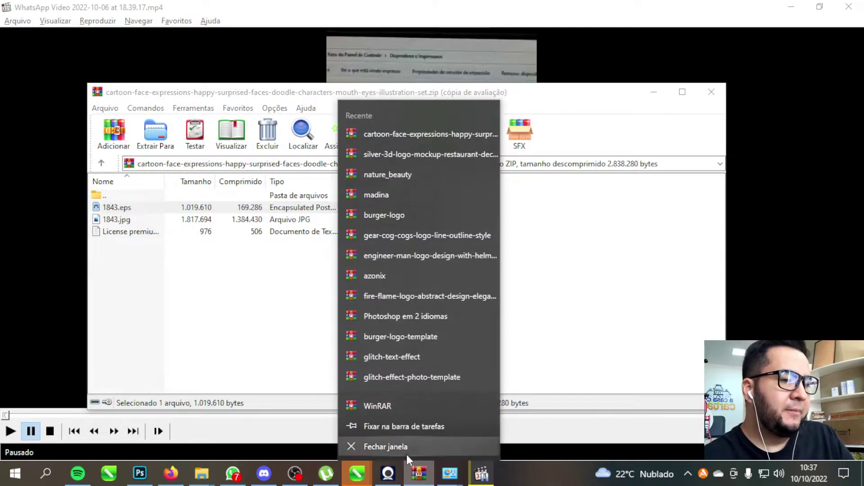
pyautogui.click(406, 454)
pyautogui.moveTo(417, 483)
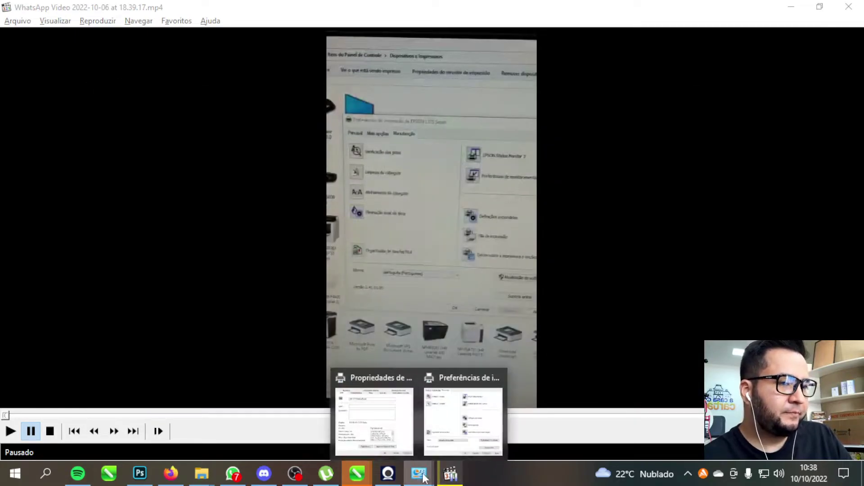
pyautogui.moveTo(387, 440)
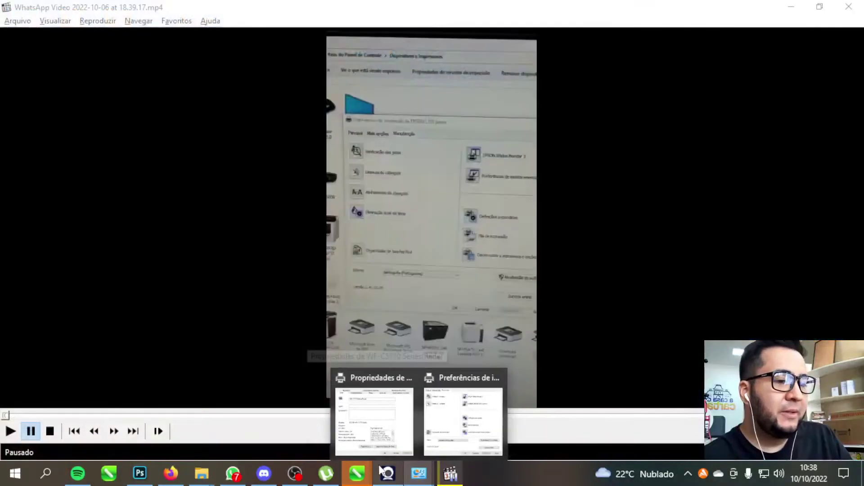
# - Open the Windows printers list and show the printing preferences of WF-C5710 Series(Rede)
pyautogui.click(17, 477)
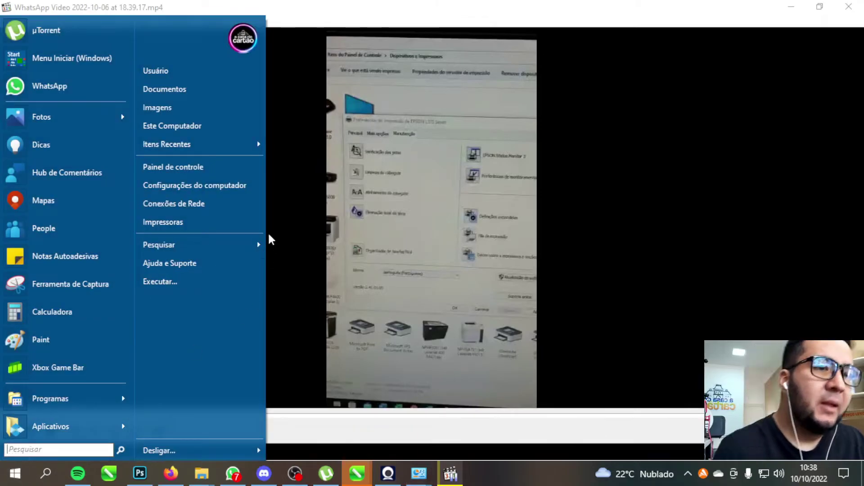
pyautogui.click(226, 224)
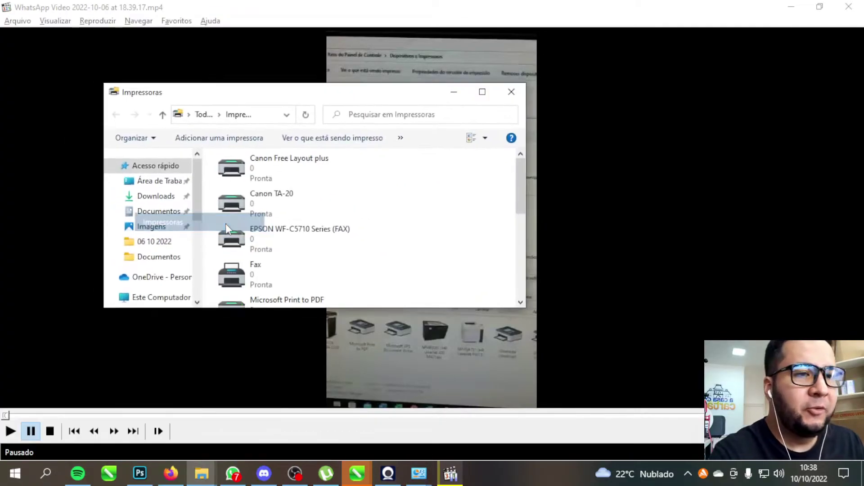
pyautogui.click(482, 90)
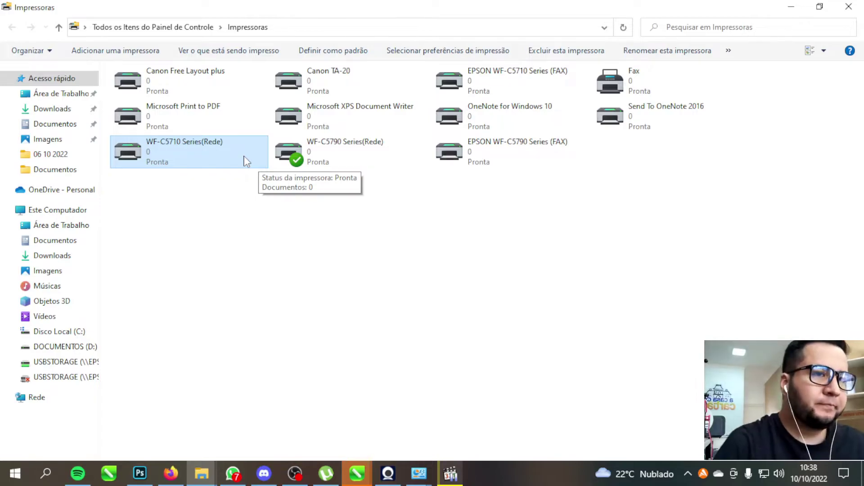
pyautogui.rightClick(191, 165)
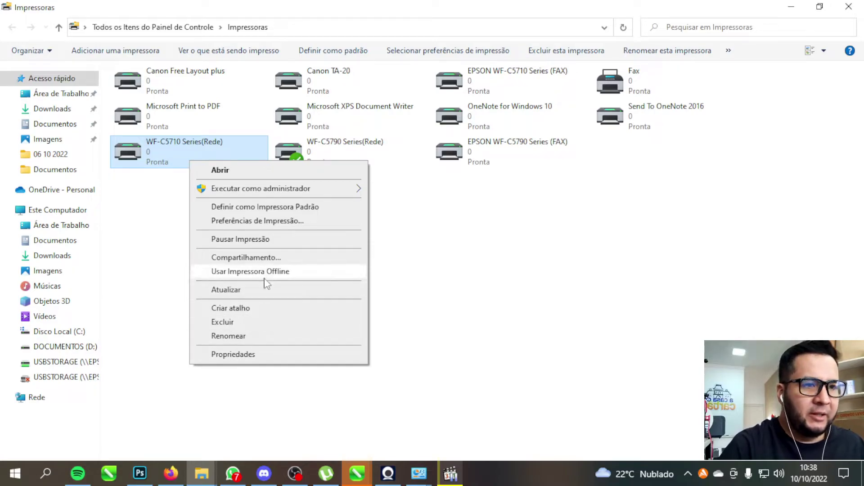
pyautogui.click(269, 221)
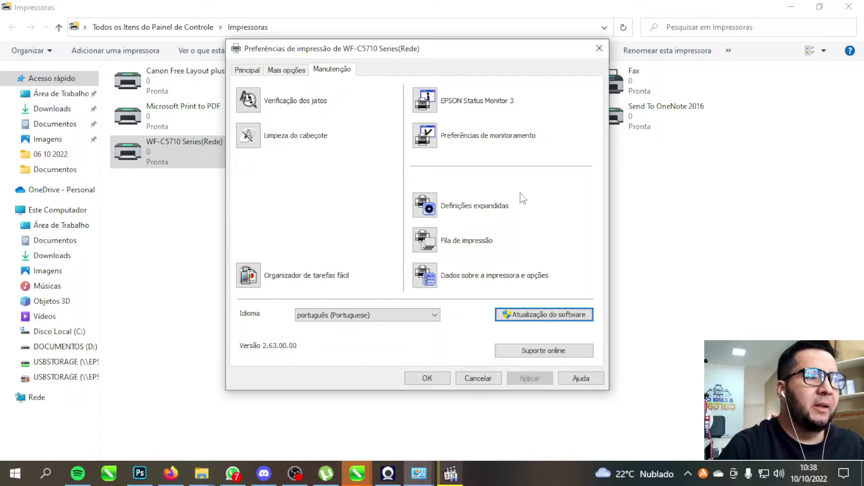
# - Launch the software update from the printer's maintenance settings after viewing its main print settings
pyautogui.click(257, 71)
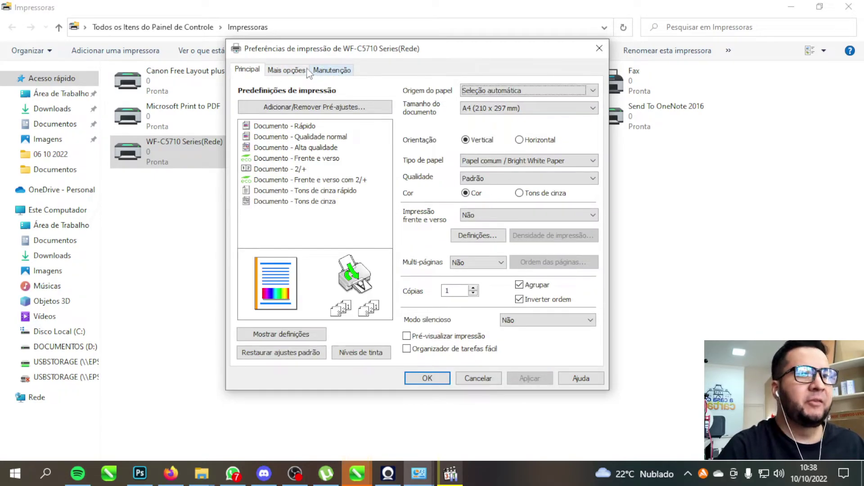
pyautogui.click(332, 72)
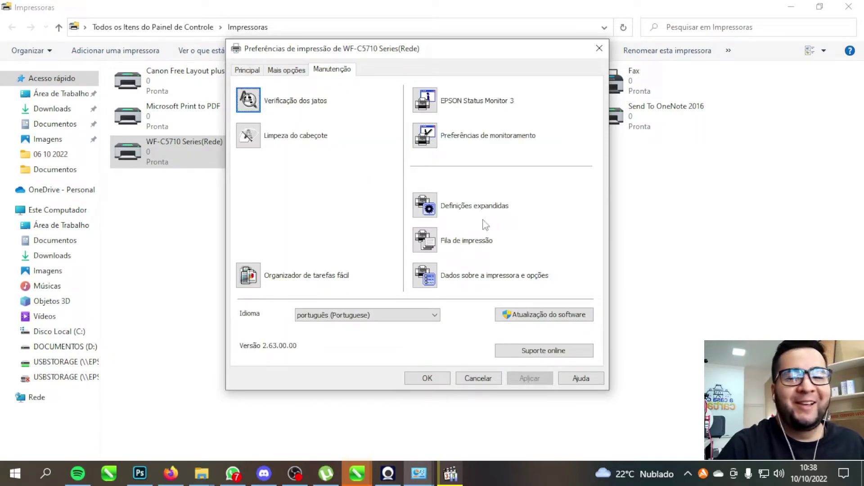
pyautogui.click(513, 318)
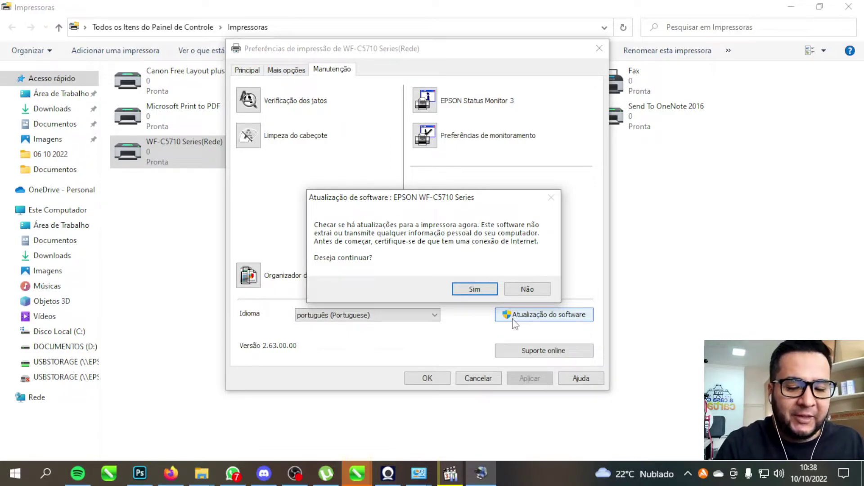
# - Open the file location of the running E_UPBX02.EXE process from Task Manager
pyautogui.press('Return')
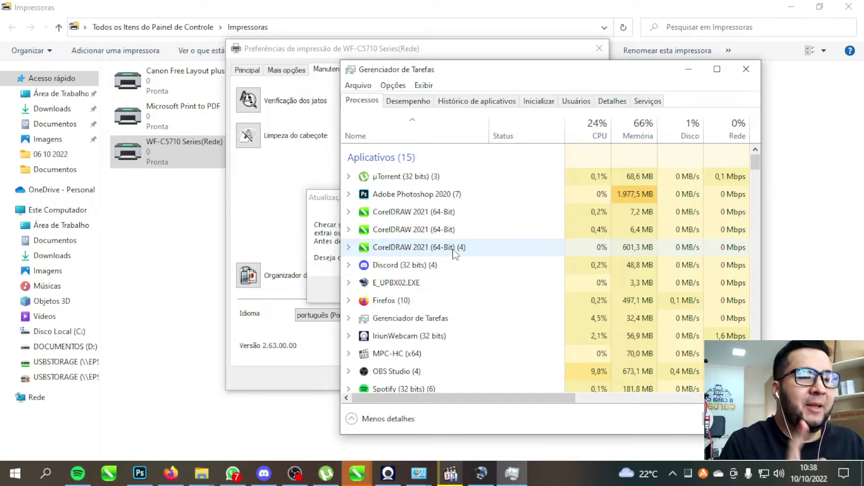
pyautogui.rightClick(384, 291)
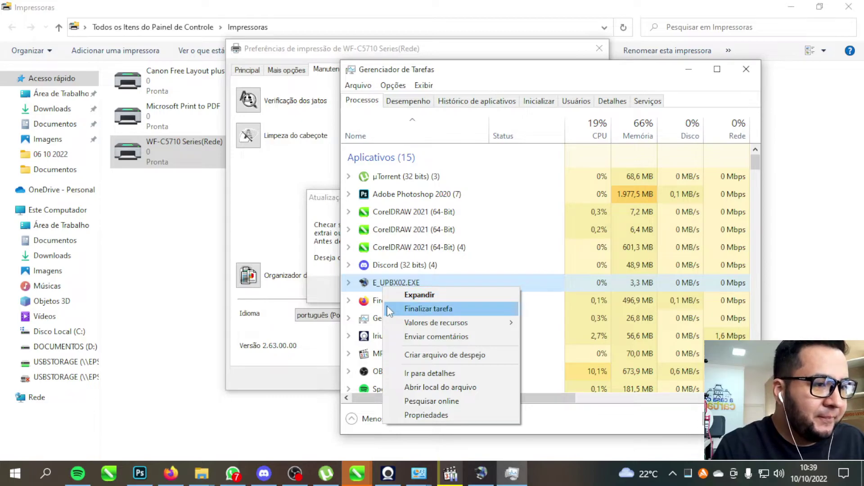
pyautogui.click(380, 284)
pyautogui.rightClick(380, 283)
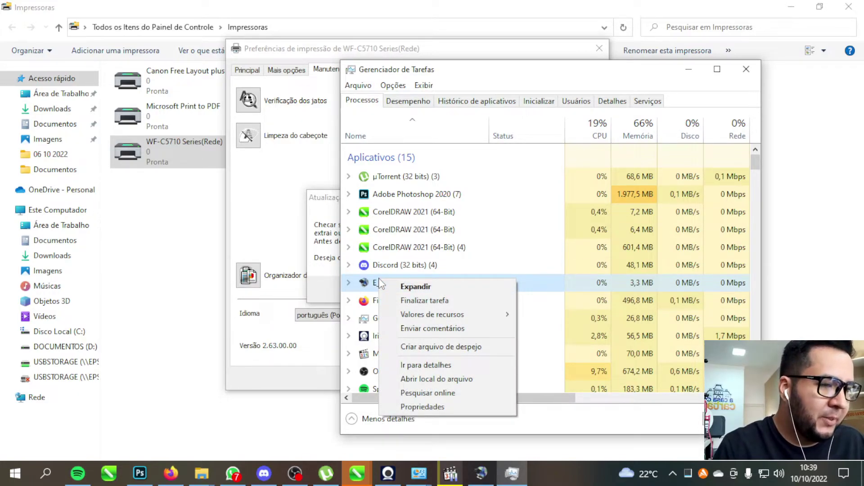
pyautogui.click(420, 380)
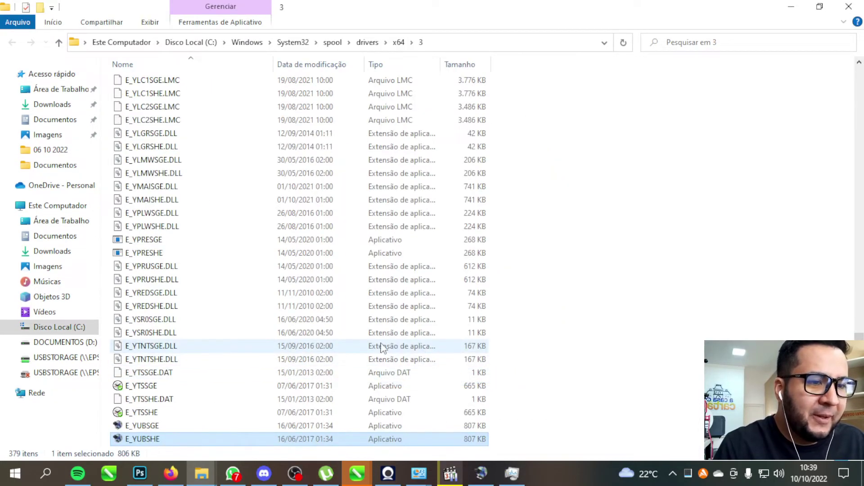
# - Try to delete the E_YUBSHE application from the x64 driver folder 3, granting administrator permission
pyautogui.scroll(-2, 252, 321)
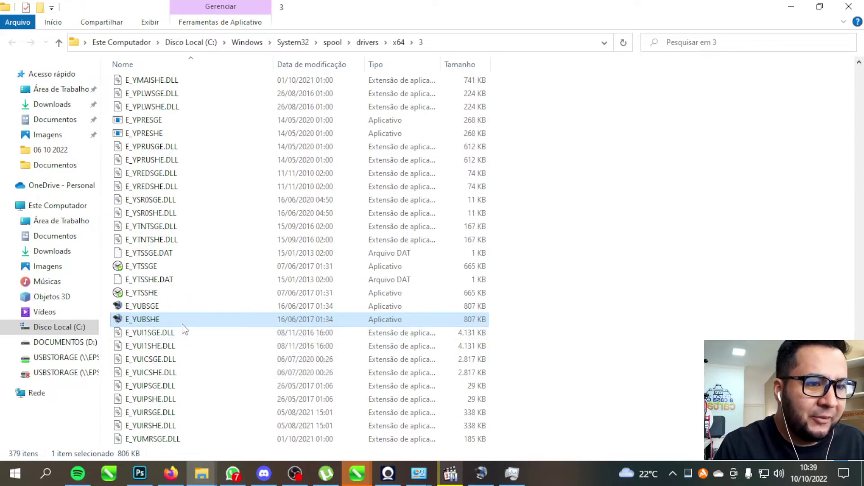
pyautogui.moveTo(185, 322)
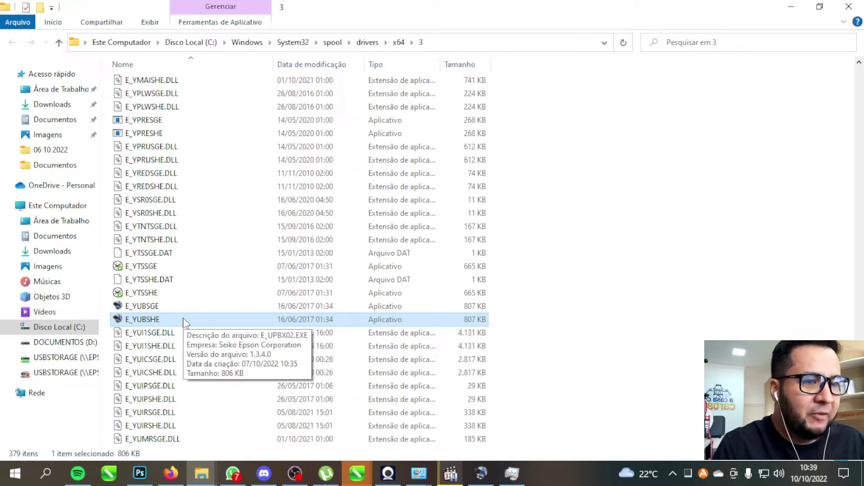
pyautogui.press('Delete')
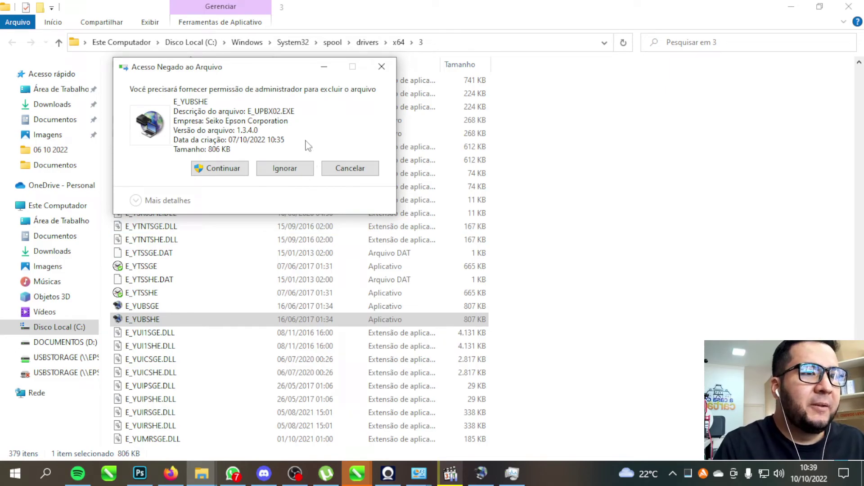
pyautogui.click(225, 169)
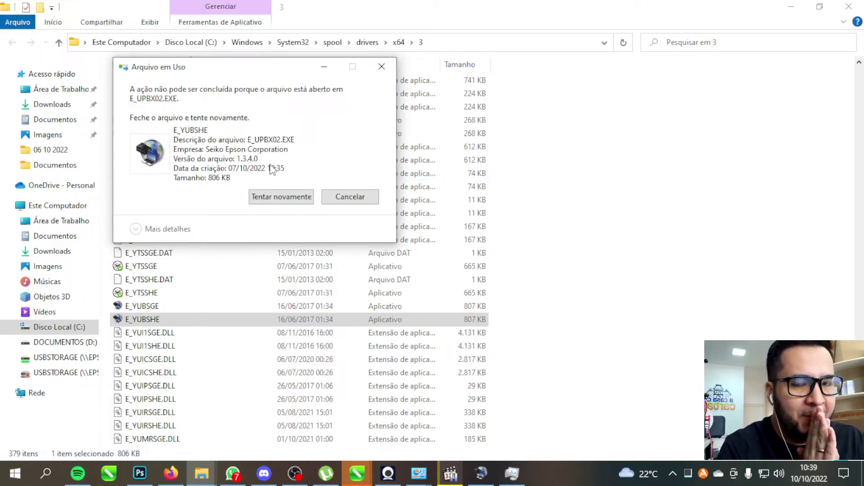
# - Switch to the EPSON WF-C5710 Series software update prompt and decline checking for updates
pyautogui.hotkey('alt', 'Tab')
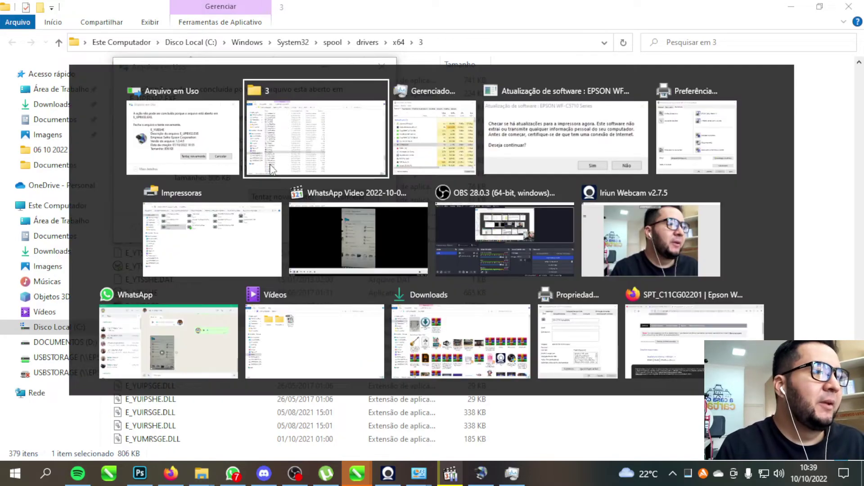
pyautogui.hotkey('alt', 'Tab')
pyautogui.hotkey('alt', 'Tab')
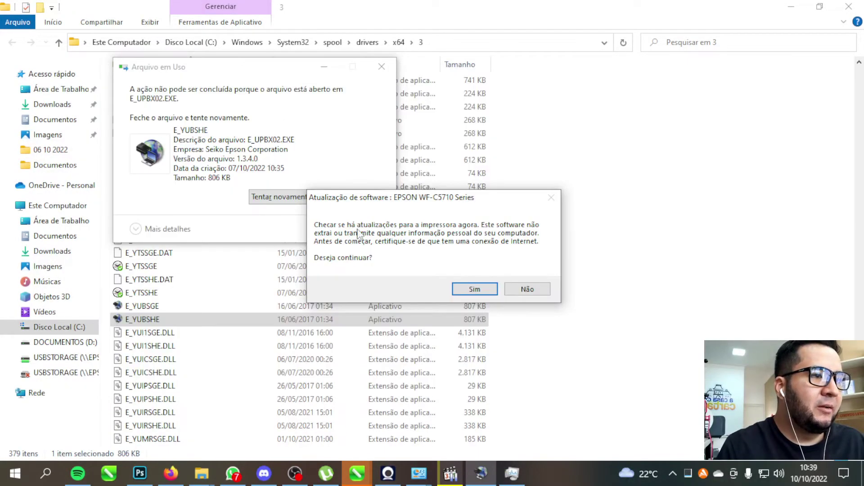
pyautogui.click(532, 291)
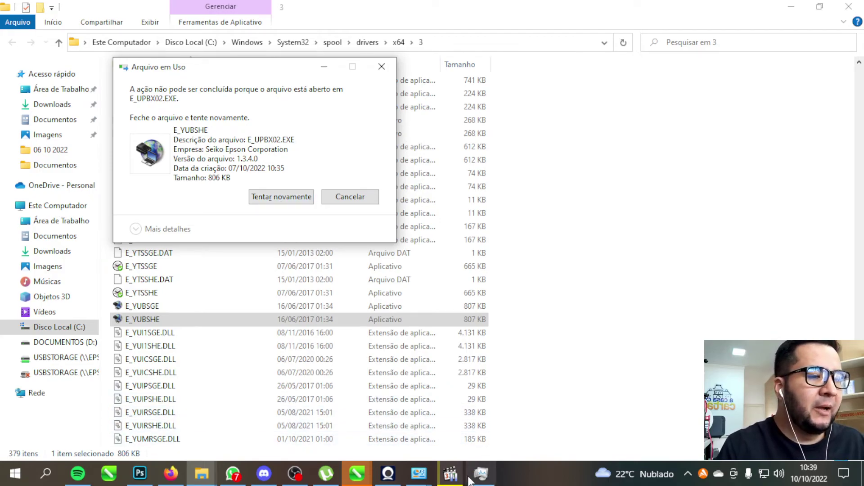
# - Dismiss the printing preferences and properties windows of WF-C5710 Series(Rede) without saving, and retry deleting E_YUBSHE
pyautogui.click(419, 474)
pyautogui.click(471, 388)
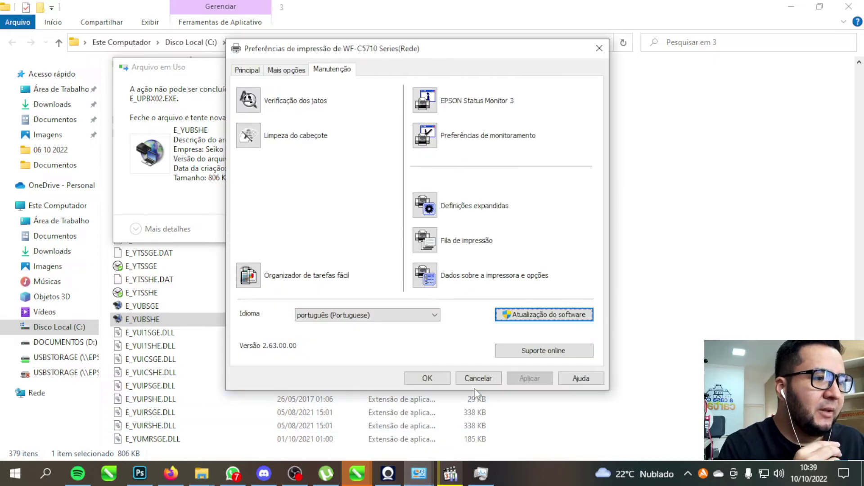
pyautogui.click(474, 380)
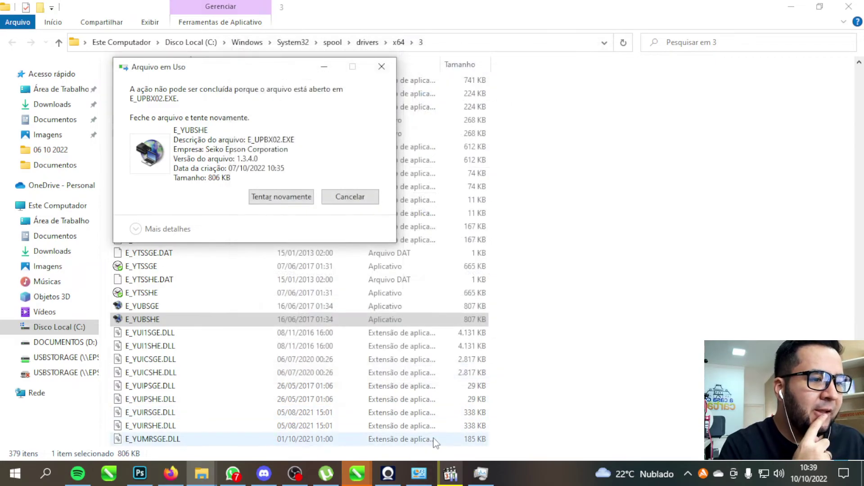
pyautogui.click(419, 473)
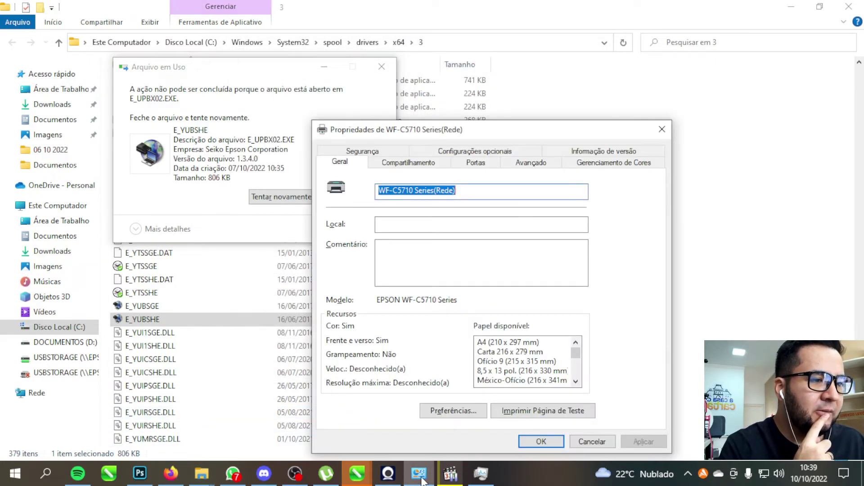
pyautogui.click(581, 444)
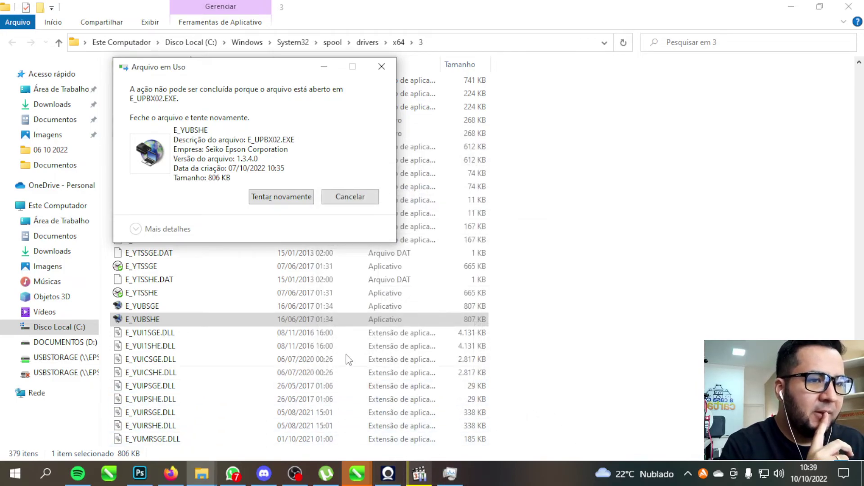
pyautogui.click(287, 198)
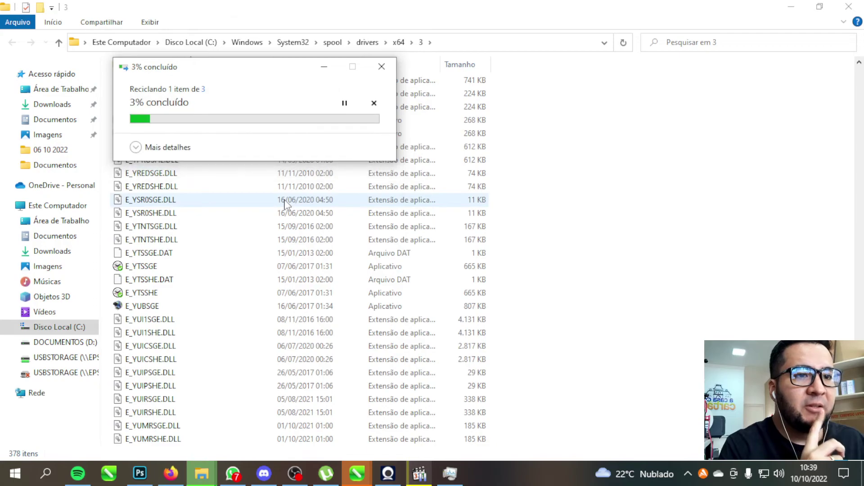